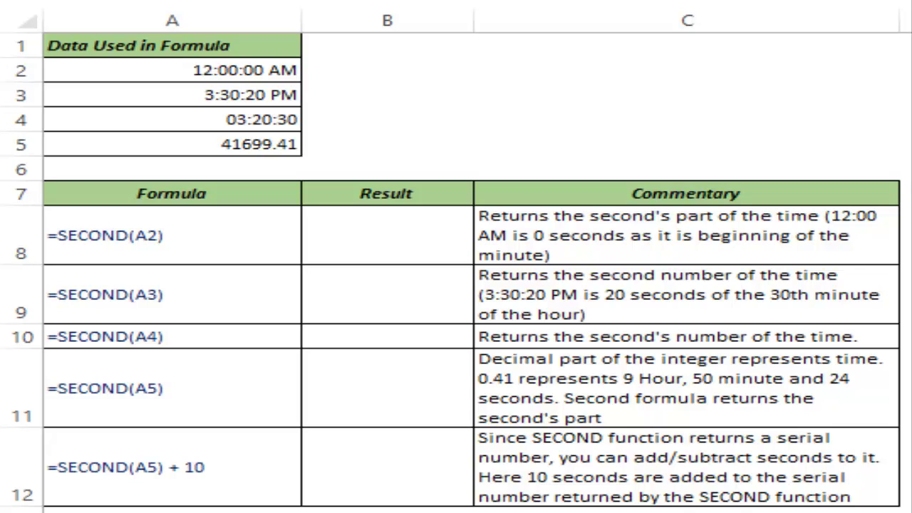
Step: Enter =SECOND(A2) in B8 to extract 0 seconds from 12:00:00 AM
click(415, 238)
text(=)
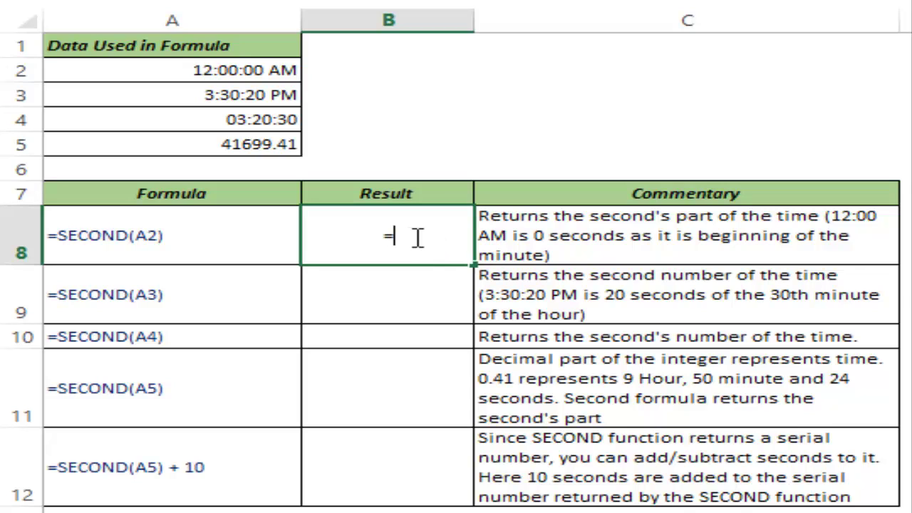
text(secom)
key(BackSpace)
text(n)
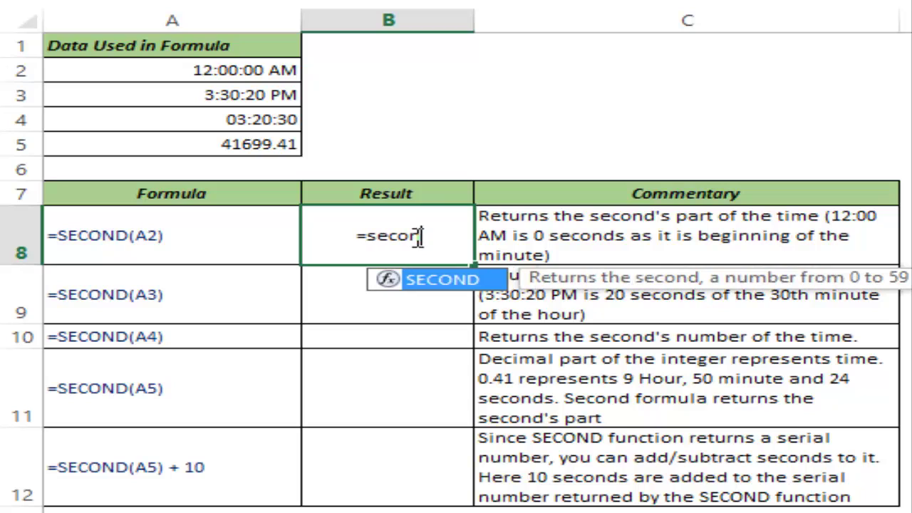
text(d)
key(Tab)
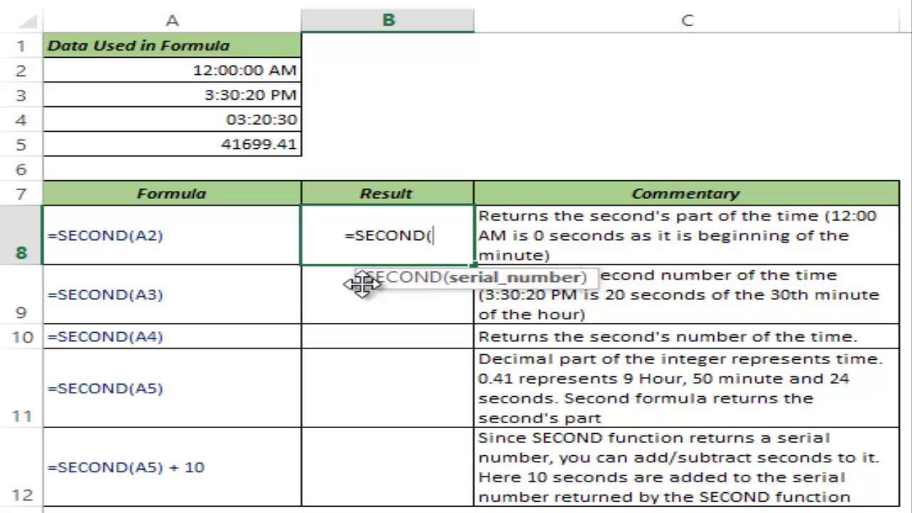
drag(363, 286, 245, 288)
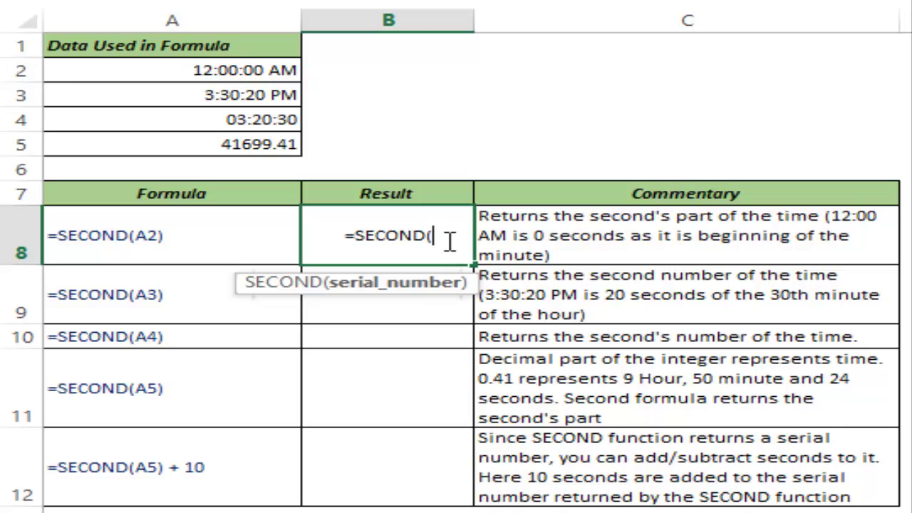
click(265, 69)
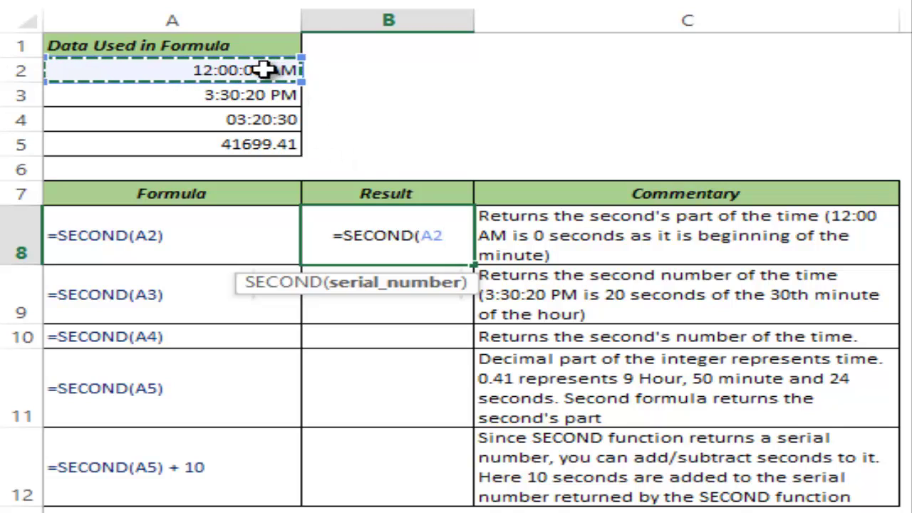
text())
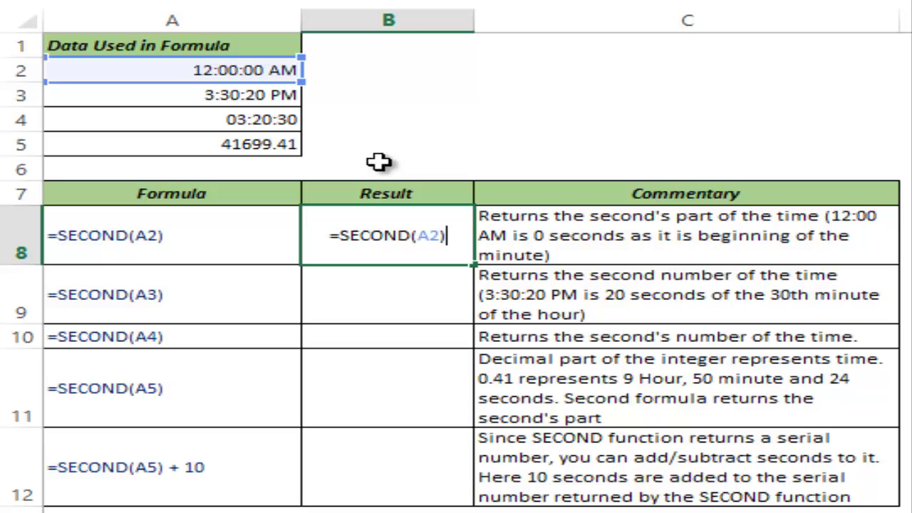
key(ctrl+Return)
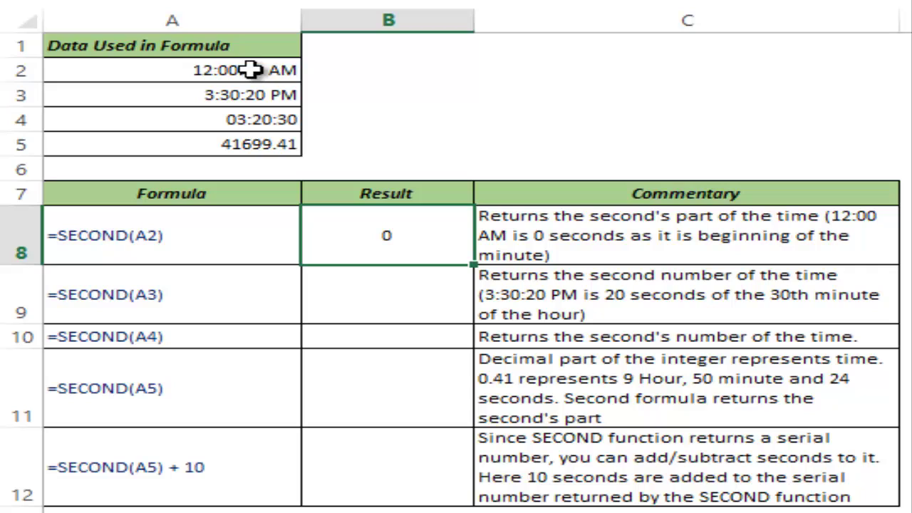
Step: Enter =SECOND(A3) in B9, returning 20 seconds from 3:30:20 PM
click(390, 295)
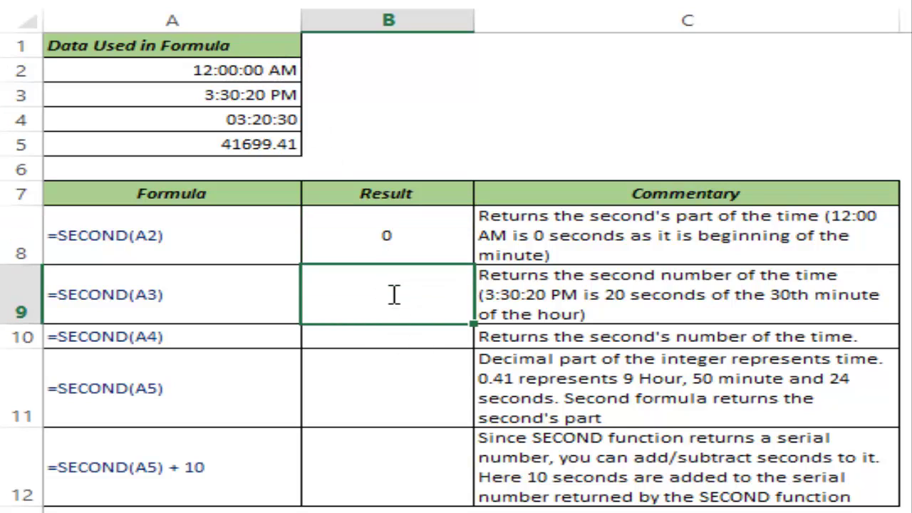
text(=seco)
key(Tab)
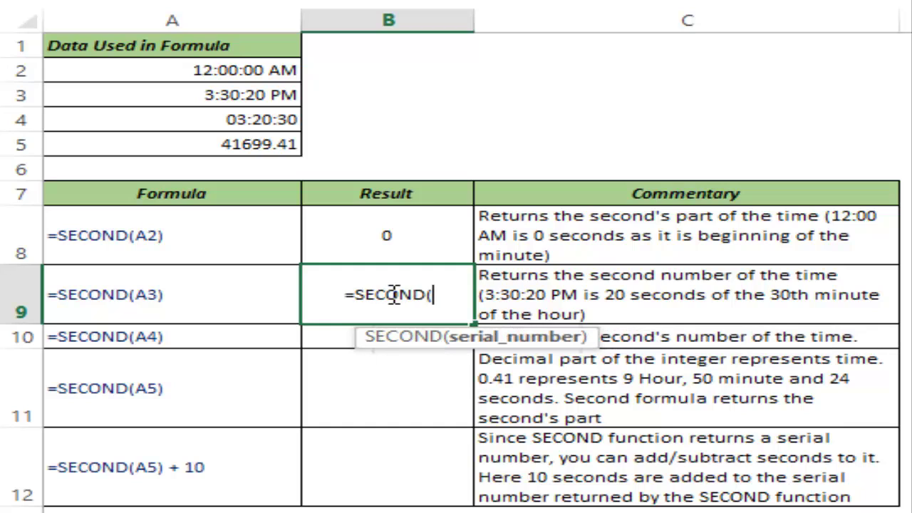
click(239, 94)
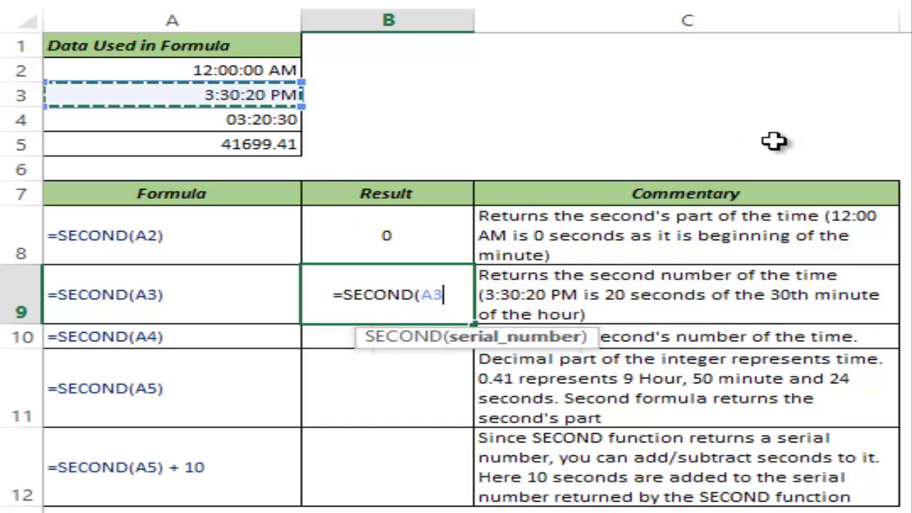
text())
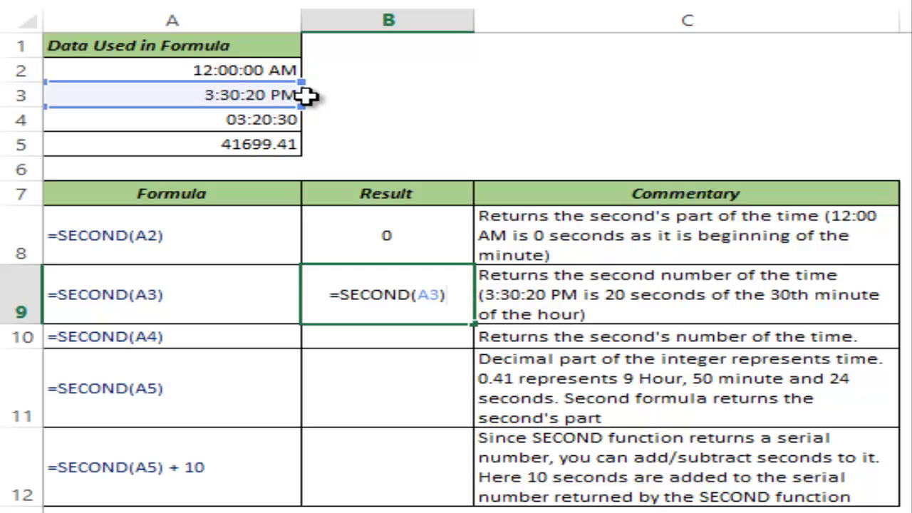
key(ctrl+Return)
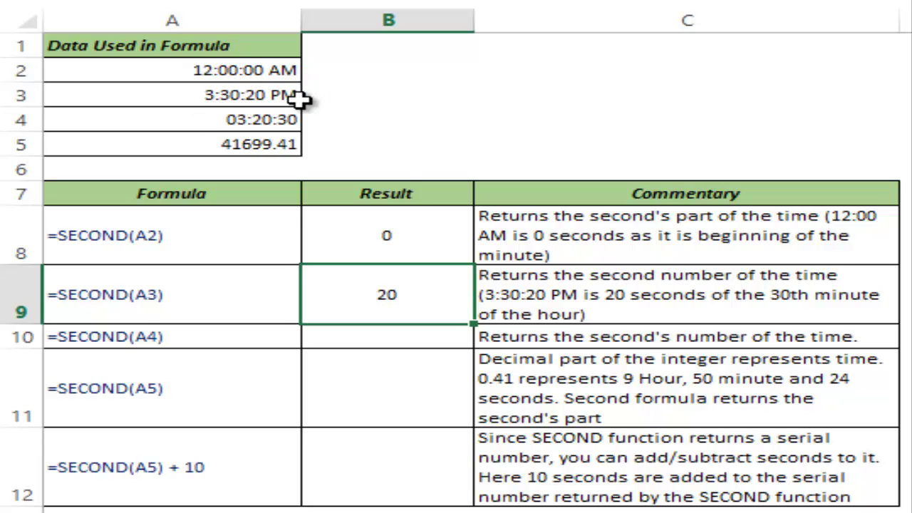
Step: Enter =SECOND(A4) in B10, returning 30 seconds from 03:20:30
click(418, 337)
text(=)
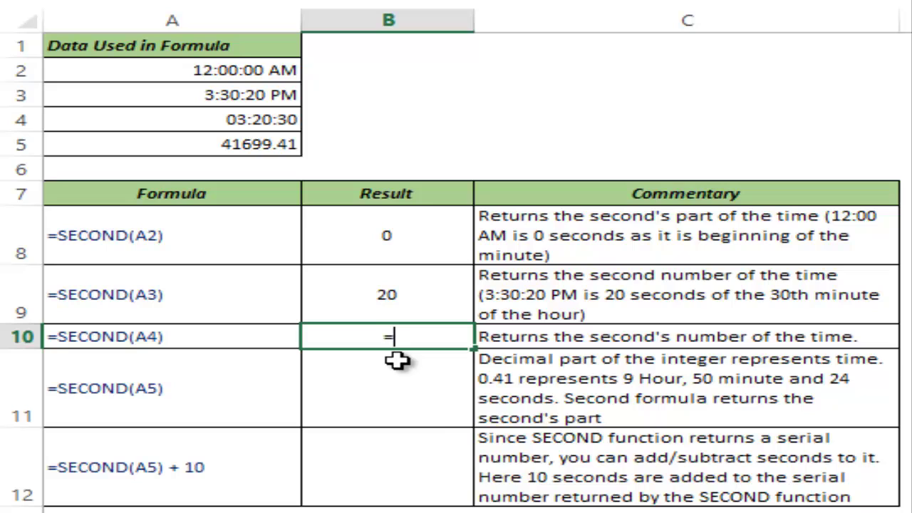
text(seco)
key(Tab)
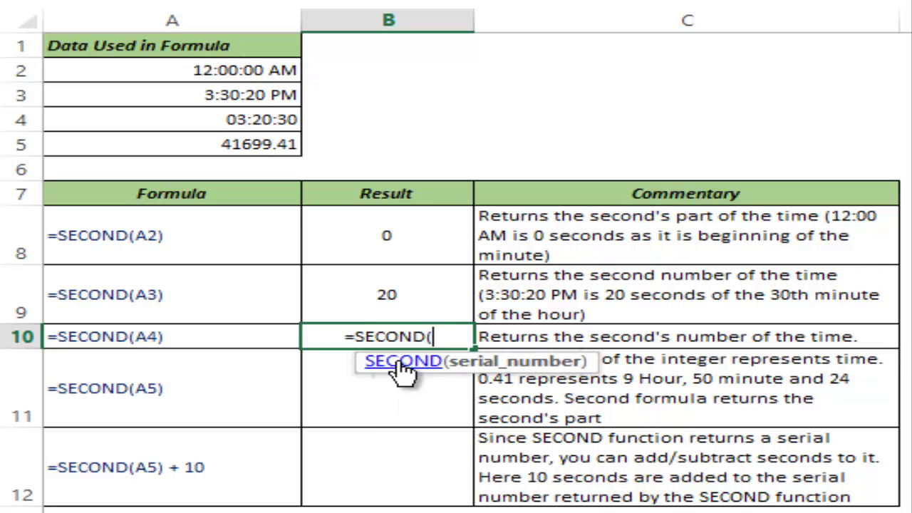
click(246, 120)
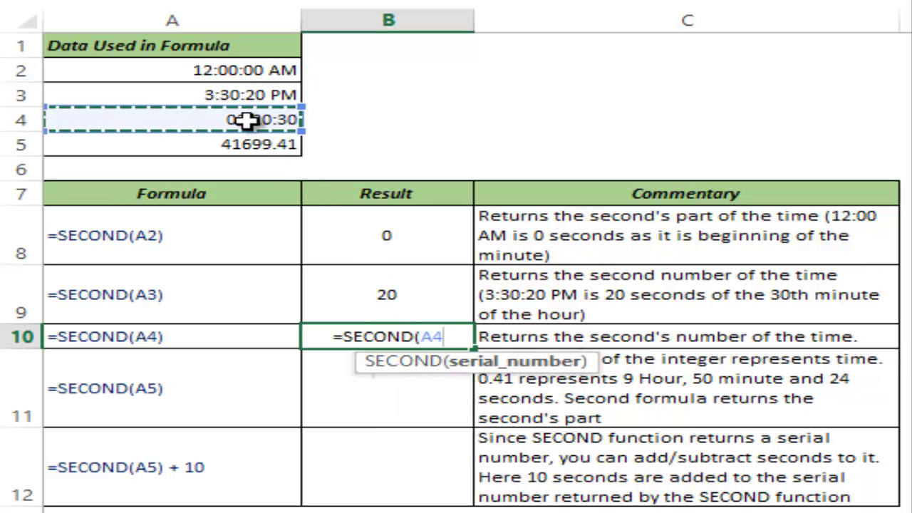
text())
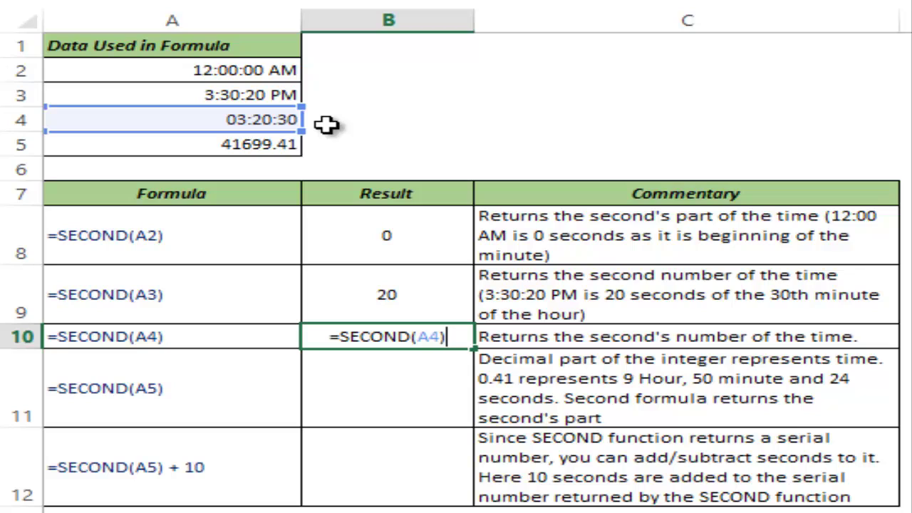
key(ctrl+Return)
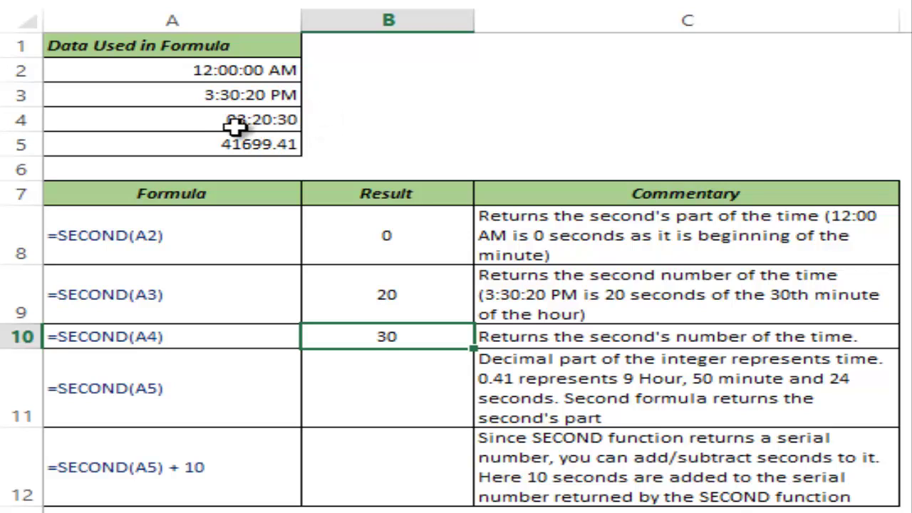
Step: Enter =SECOND(A5) in B11, returning 24 seconds from serial number 41699.41
click(366, 387)
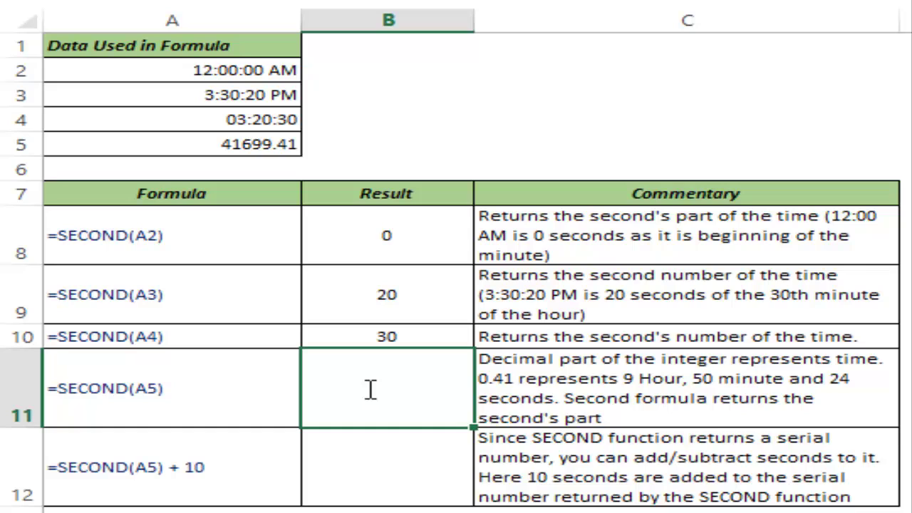
text(=secon)
key(Tab)
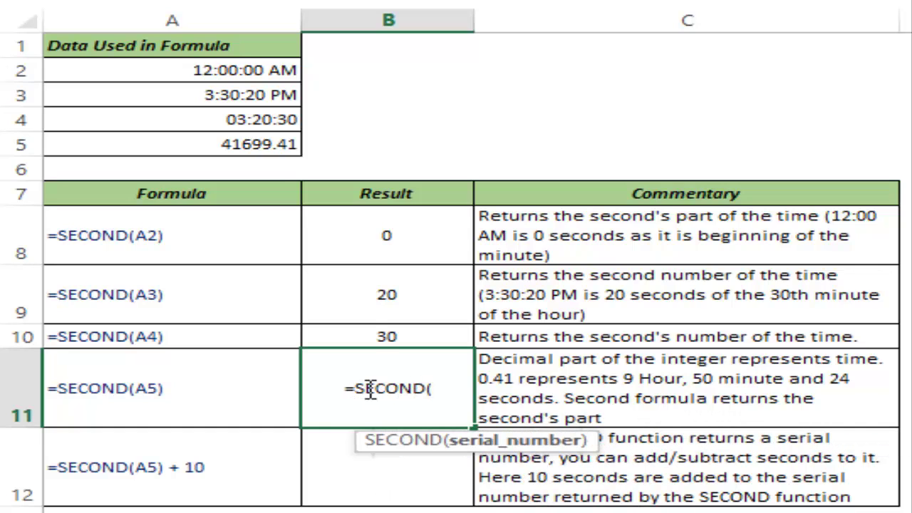
click(261, 146)
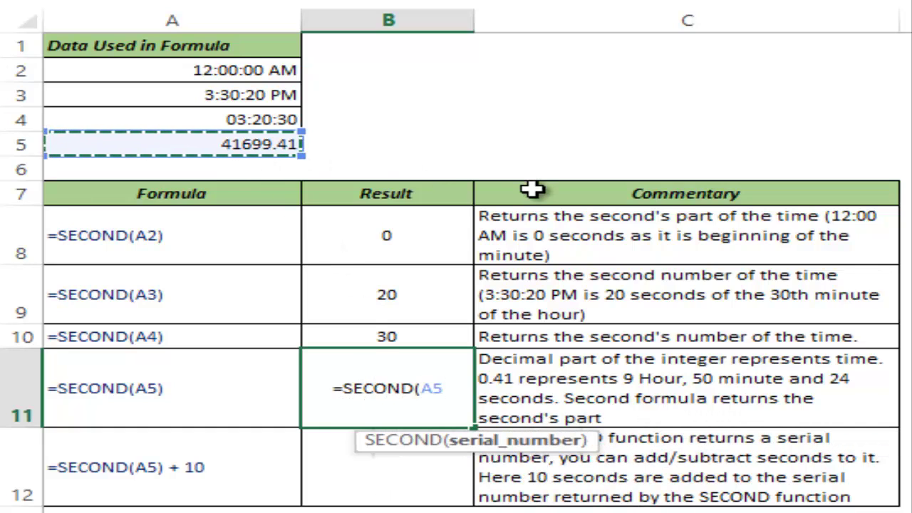
text())
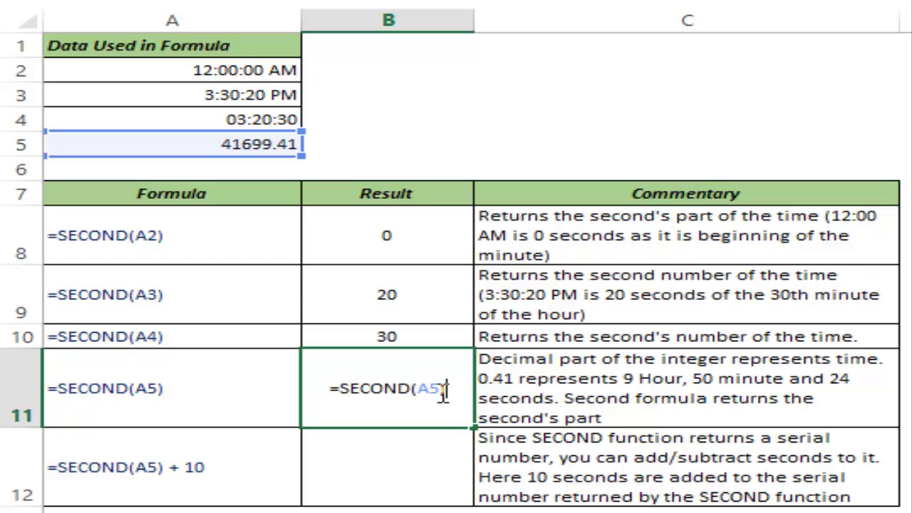
key(ctrl+Return)
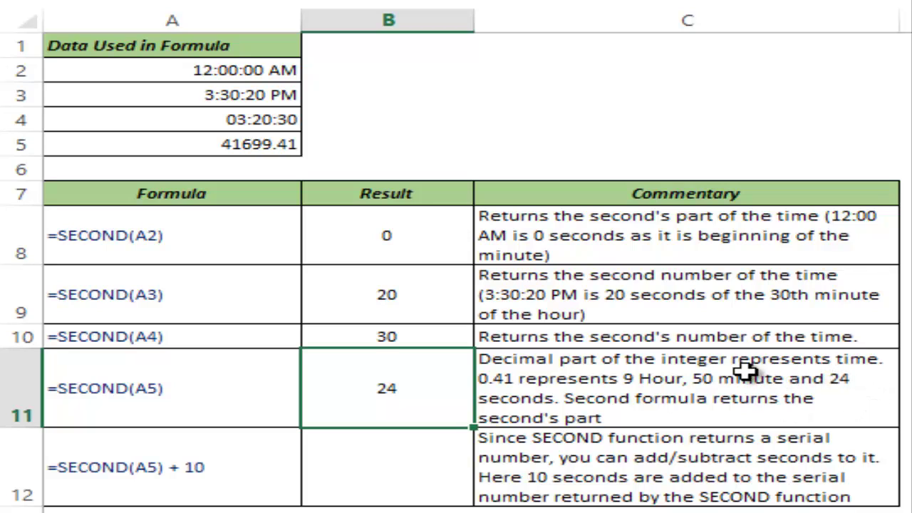
Step: Enter =SECOND(A5)+10 in B12, adding ten seconds to show 34.00
click(423, 446)
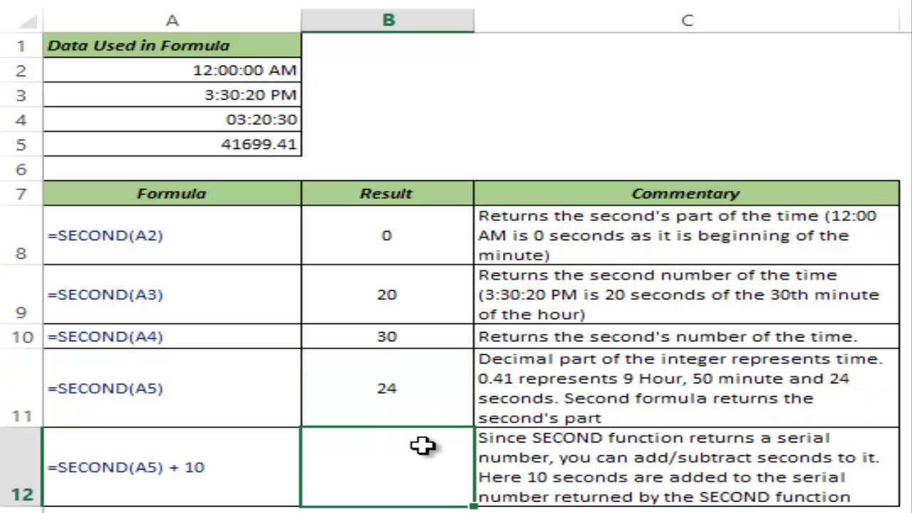
text(=secon)
key(Tab)
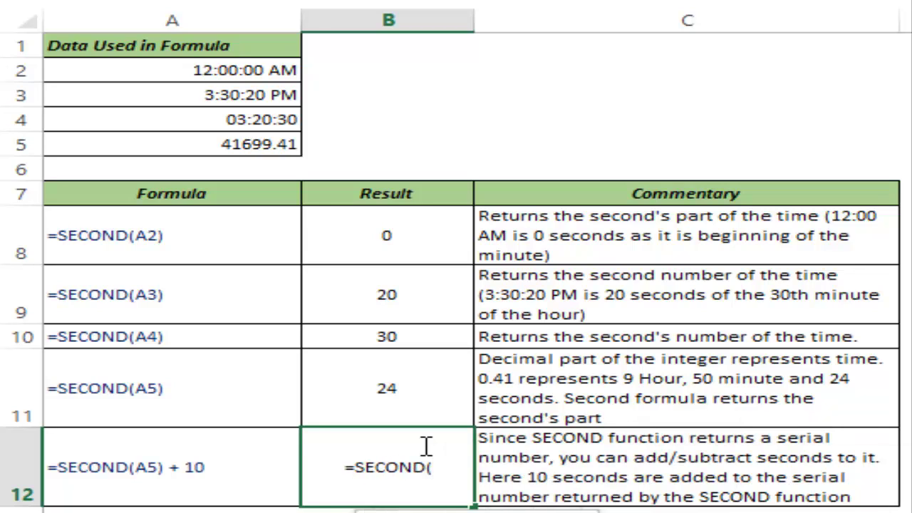
click(248, 146)
text())
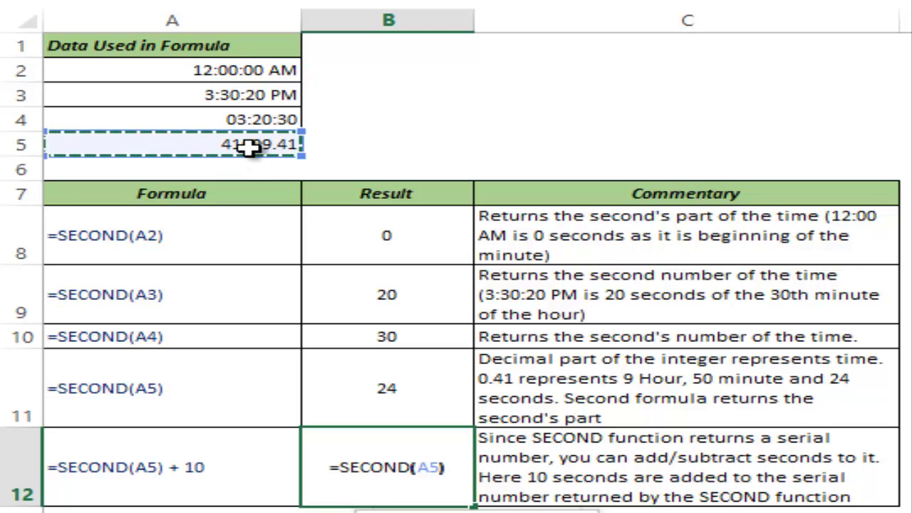
text(+10)
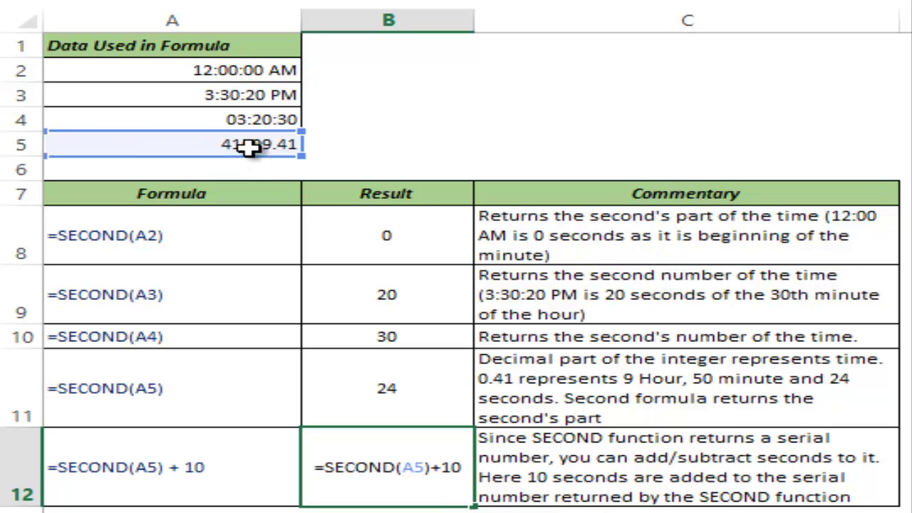
key(ctrl+Return)
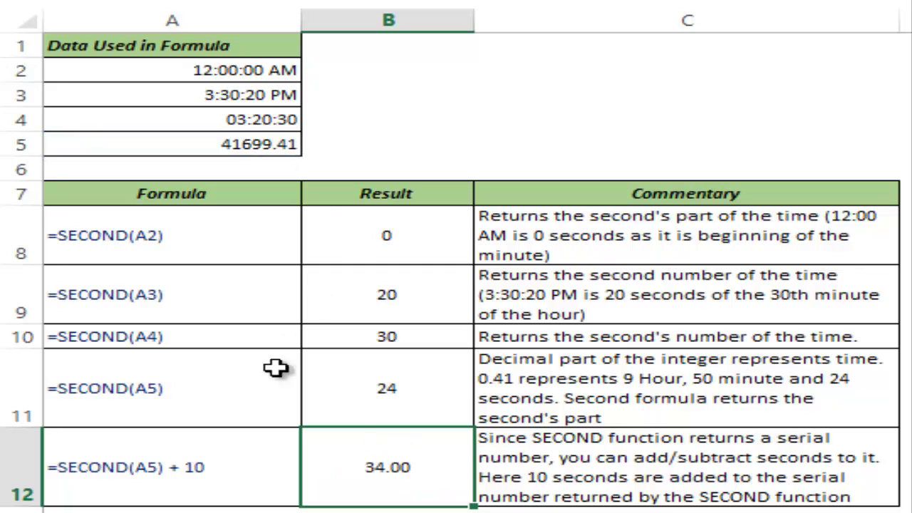